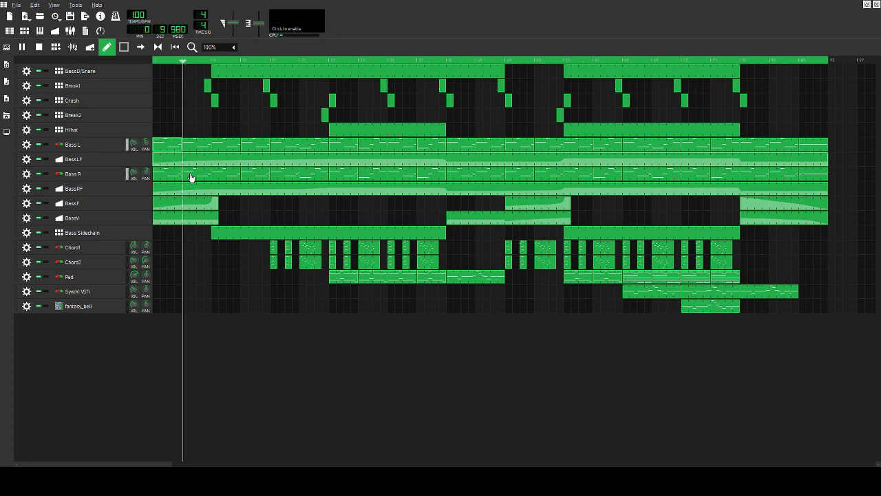
Inspect the notes of the second Bass R clip and the drum hits in the Break1 pattern
double_click(191, 177)
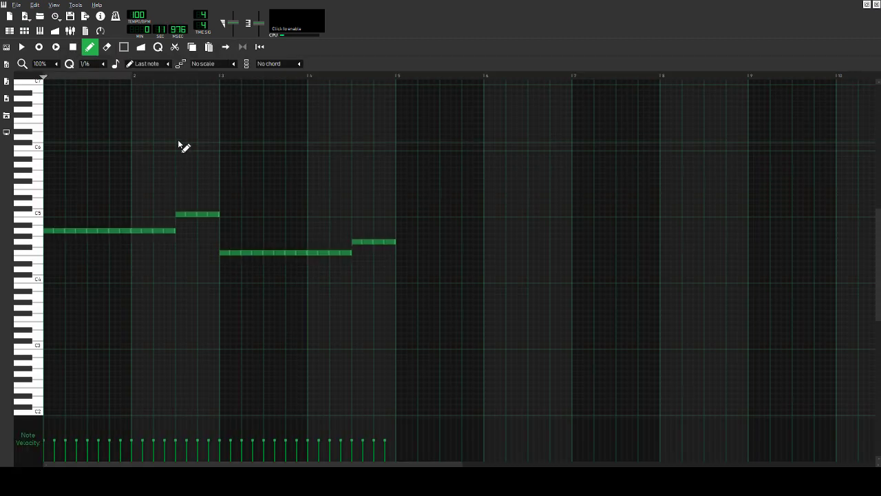
left_click(39, 30)
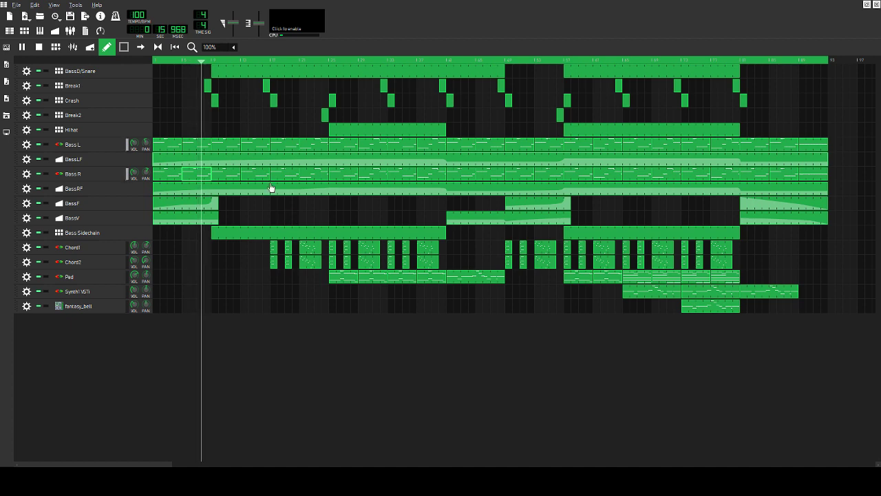
double_click(207, 86)
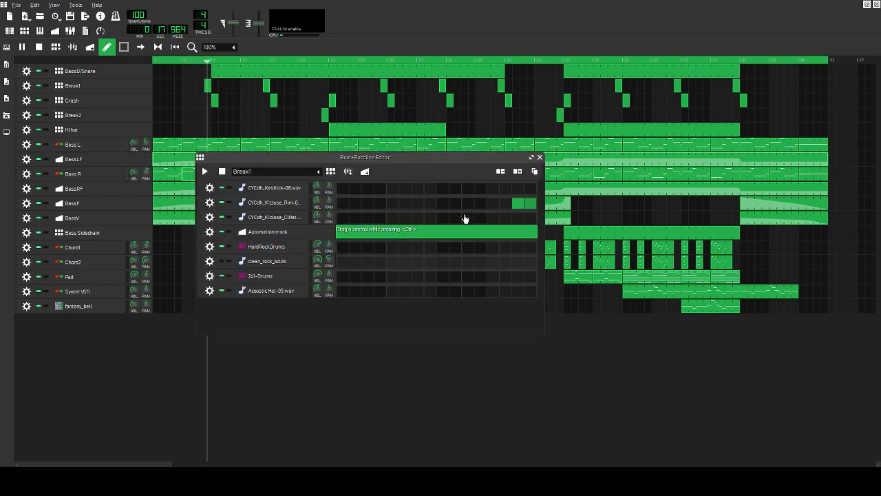
left_click(539, 158)
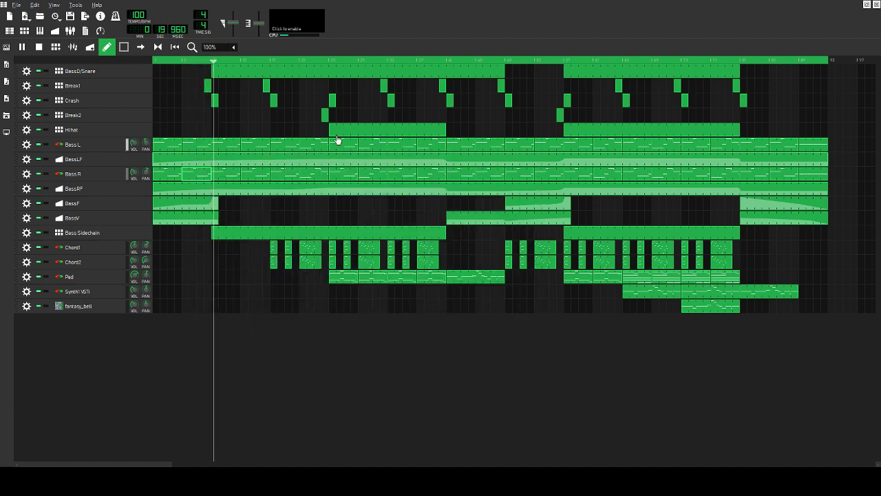
Inspect the notes of the Bass L clip at bar 9 and the drum hits in the BassD/Snare pattern
double_click(224, 147)
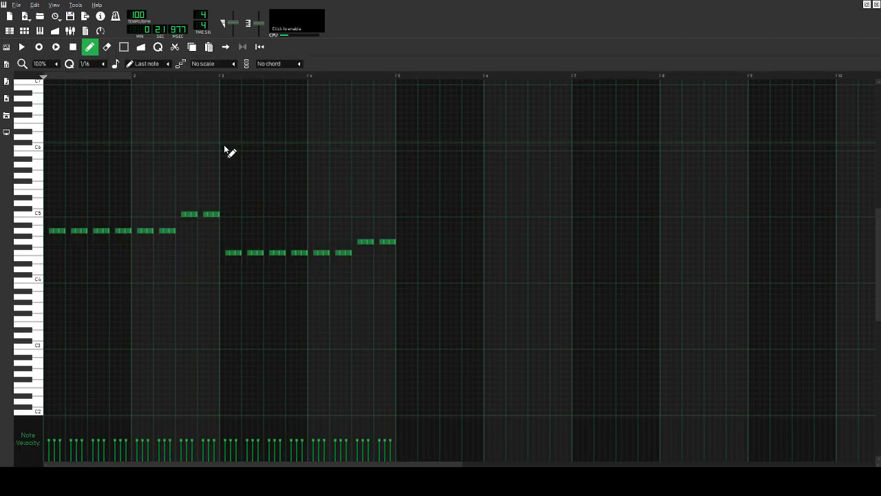
left_click(44, 32)
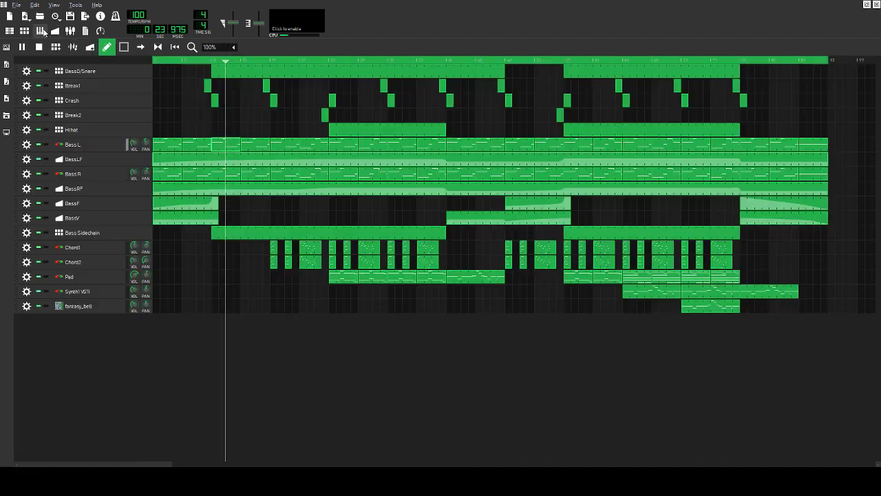
double_click(241, 70)
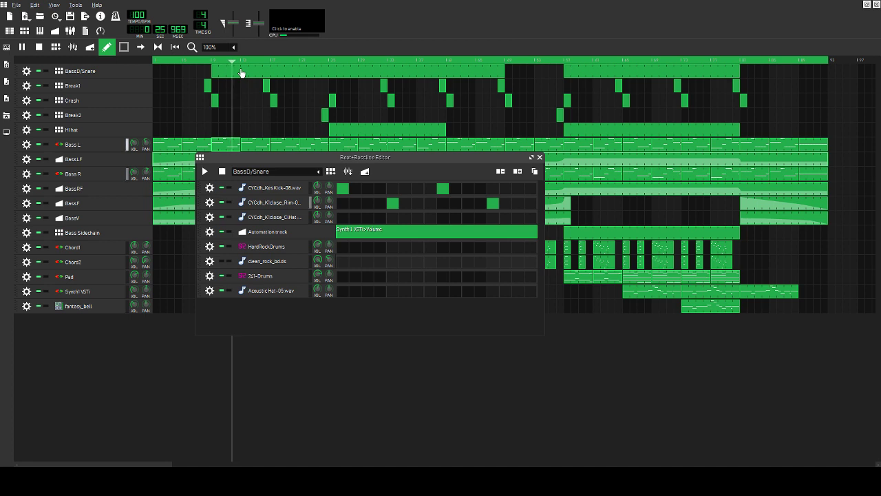
left_click(540, 157)
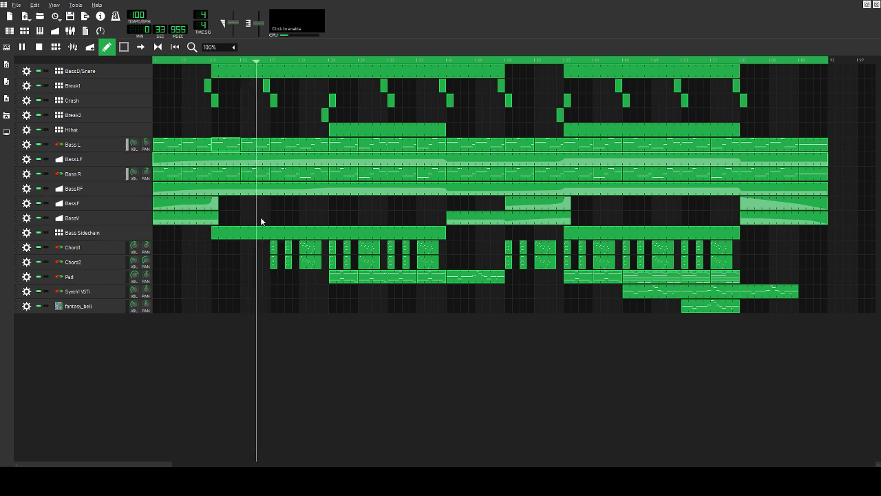
Inspect the notes of the Chord1 clips at bars 17 and 21
double_click(273, 250)
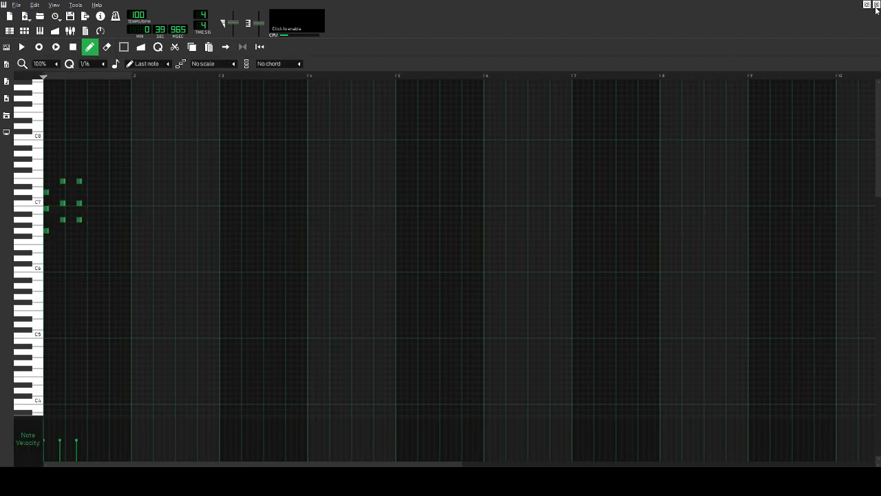
left_click(42, 32)
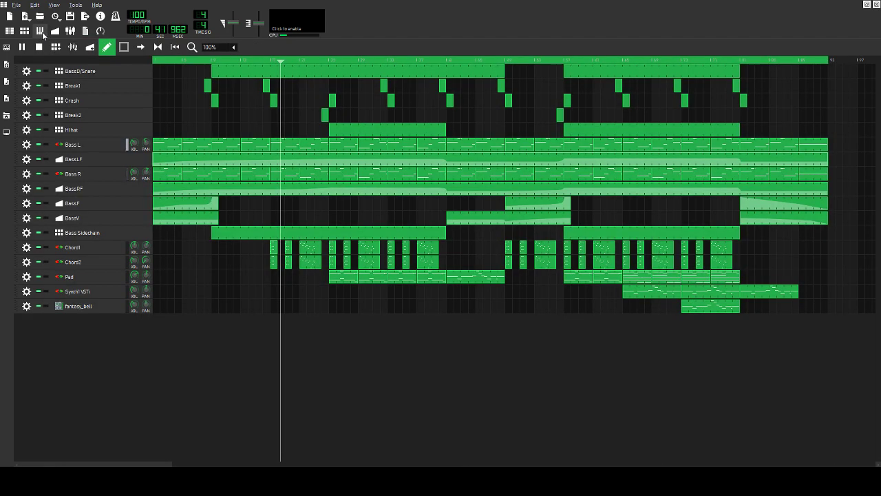
double_click(308, 251)
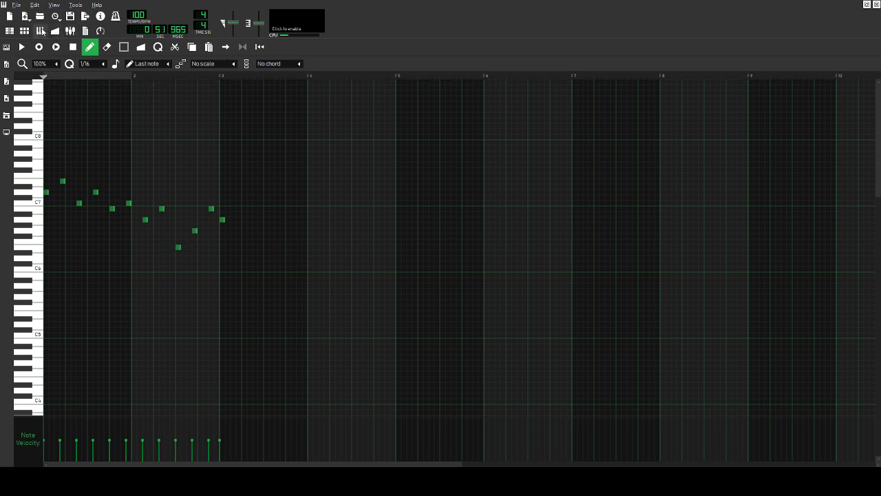
left_click(40, 31)
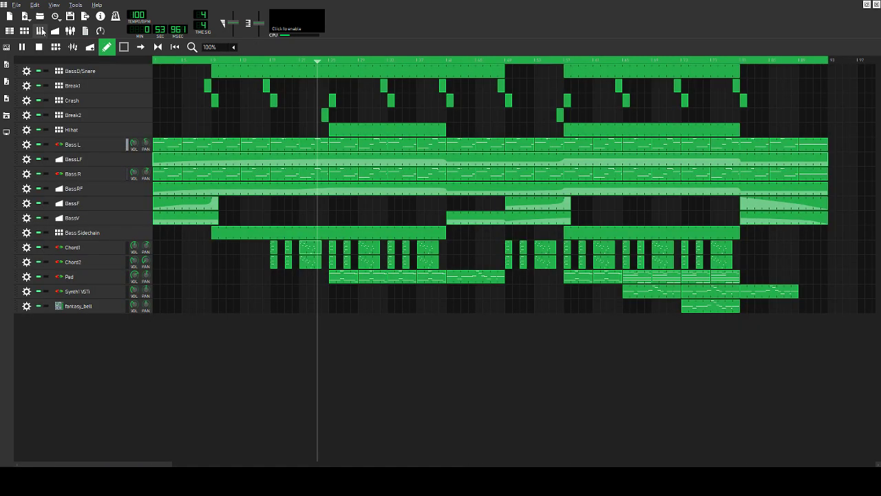
Inspect the notes of the first Pad clip and of the Bass L clip at bar 29
double_click(344, 281)
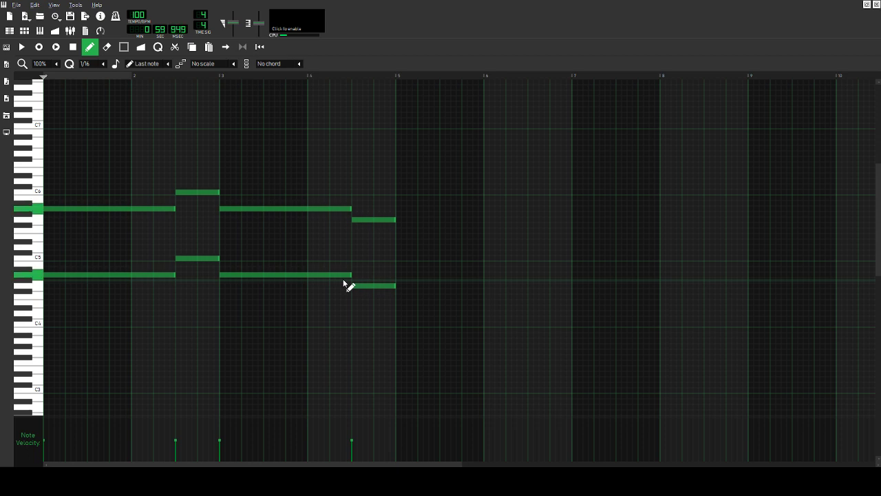
left_click(42, 35)
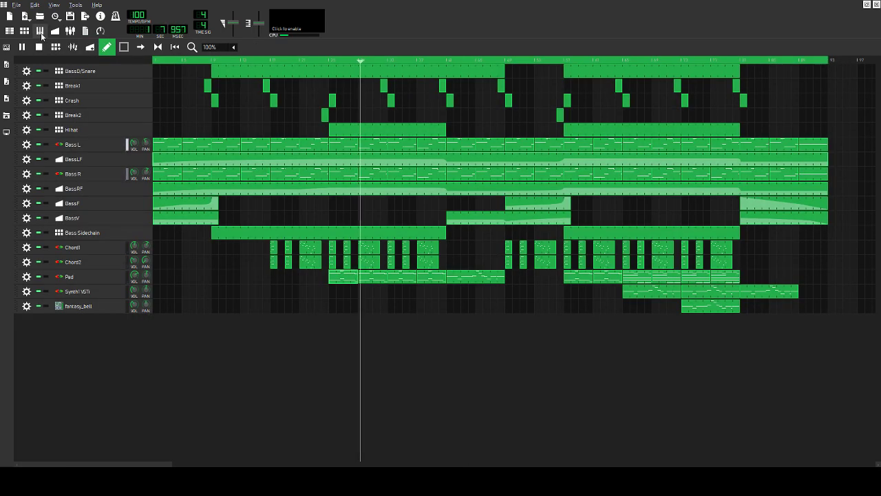
double_click(377, 148)
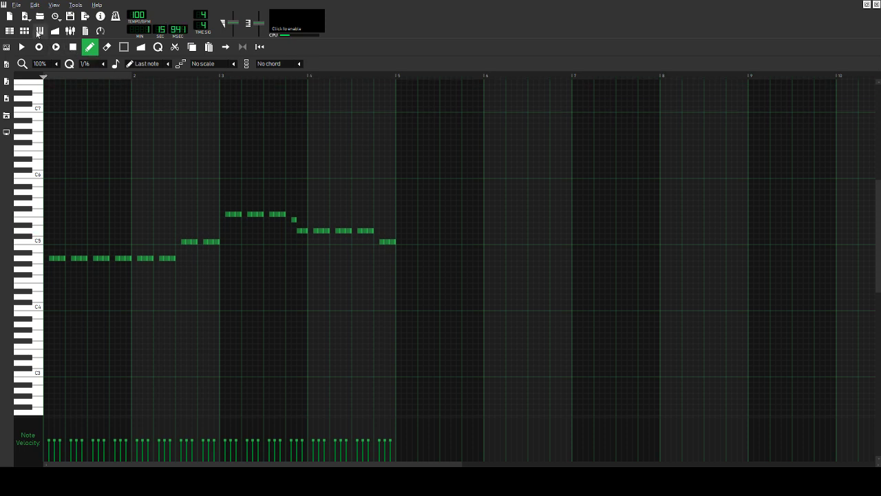
left_click(38, 32)
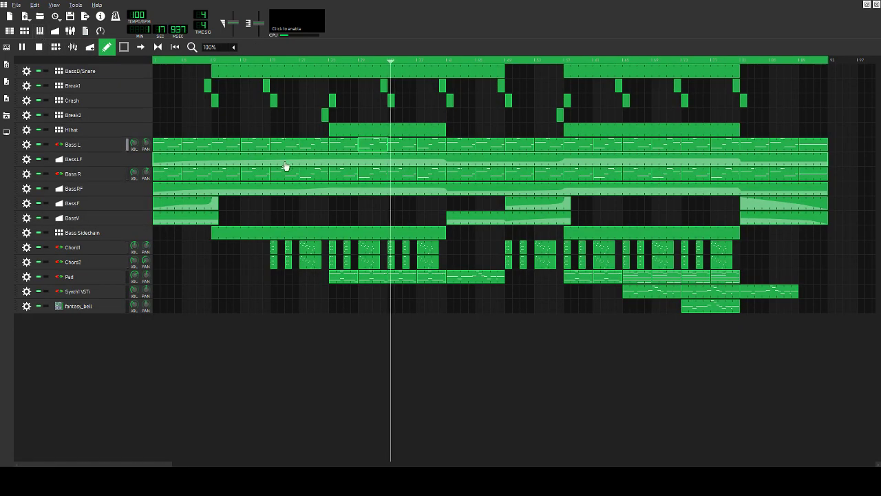
Examine the BassRF automation curve around bar 41 and the notes of the Pad clip starting at that bar
double_click(422, 195)
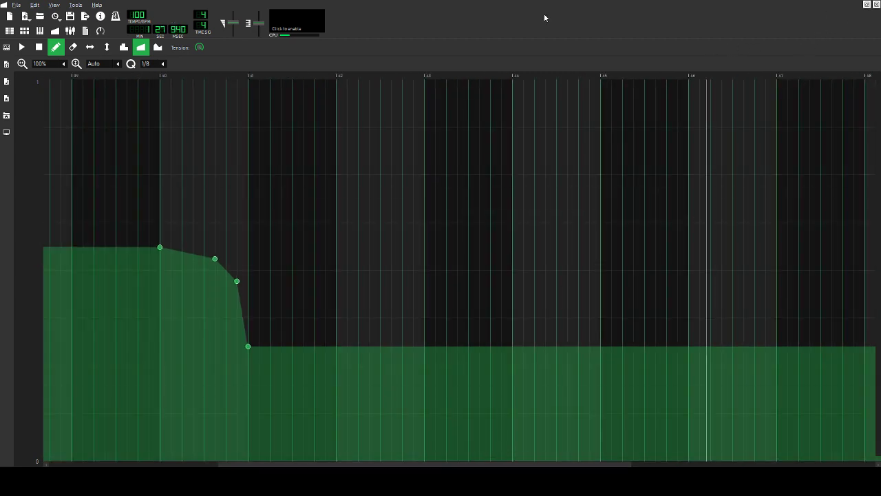
left_click(40, 28)
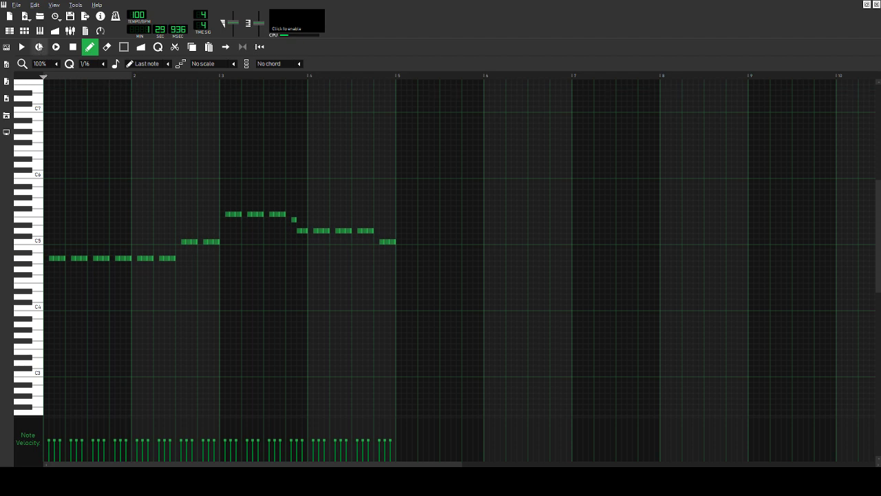
left_click(42, 31)
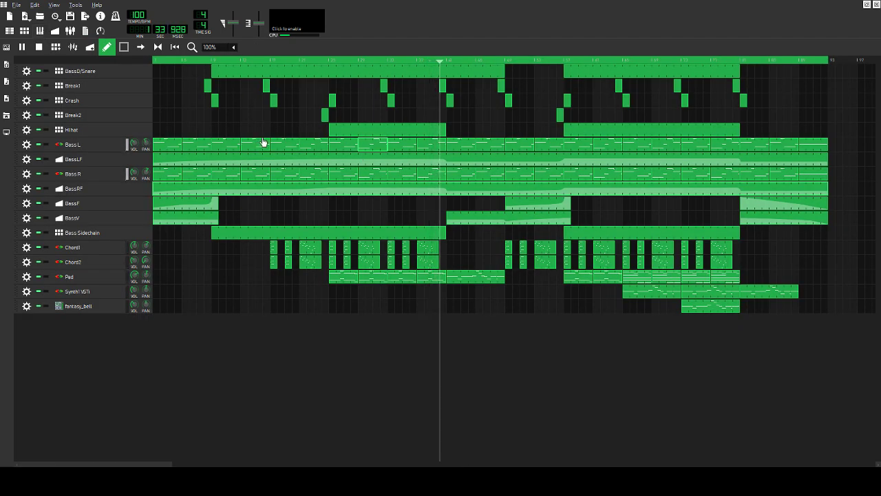
double_click(476, 278)
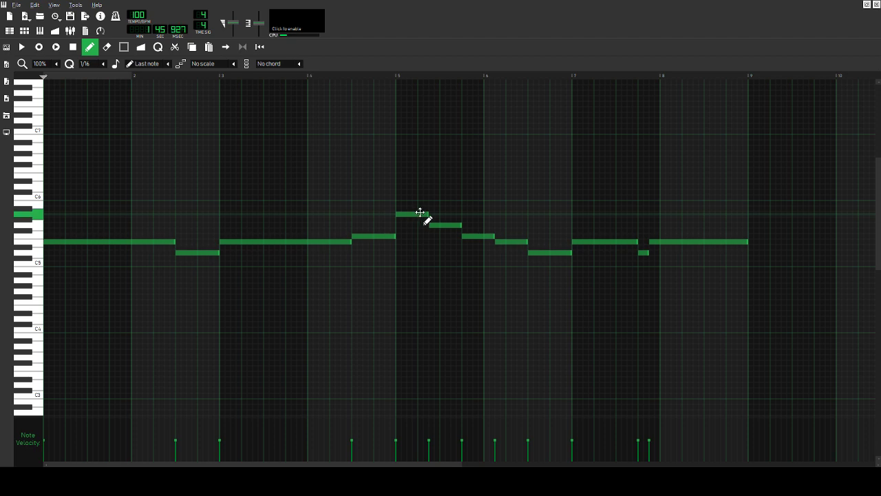
left_click(45, 31)
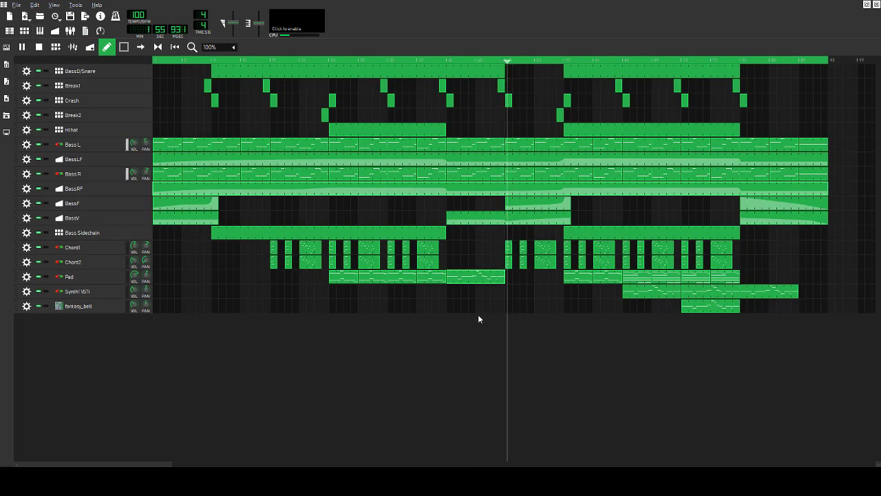
Examine the automation curve of the BassF clip at bar 49 from its beginning
double_click(547, 204)
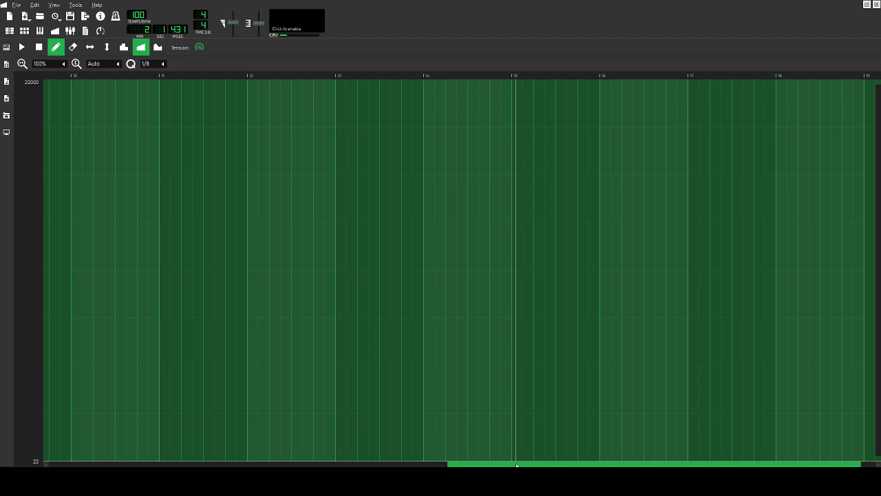
left_click_drag(516, 465, 118, 462)
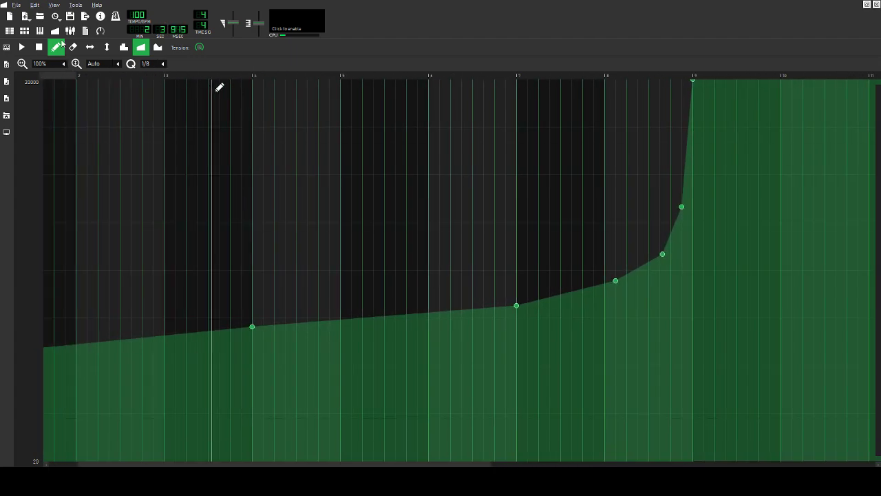
left_click(55, 32)
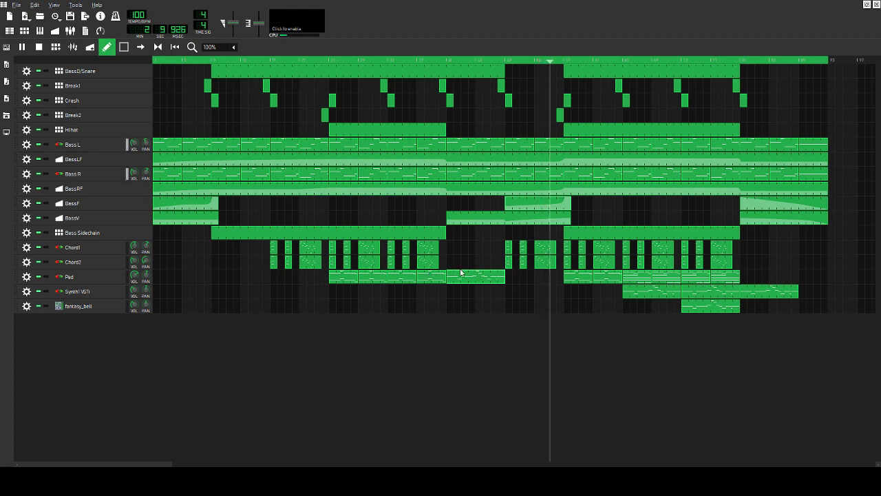
Review the effects chains of the Master channel and mixer channels 1 to 4 in the FX-Mixer
left_click(69, 31)
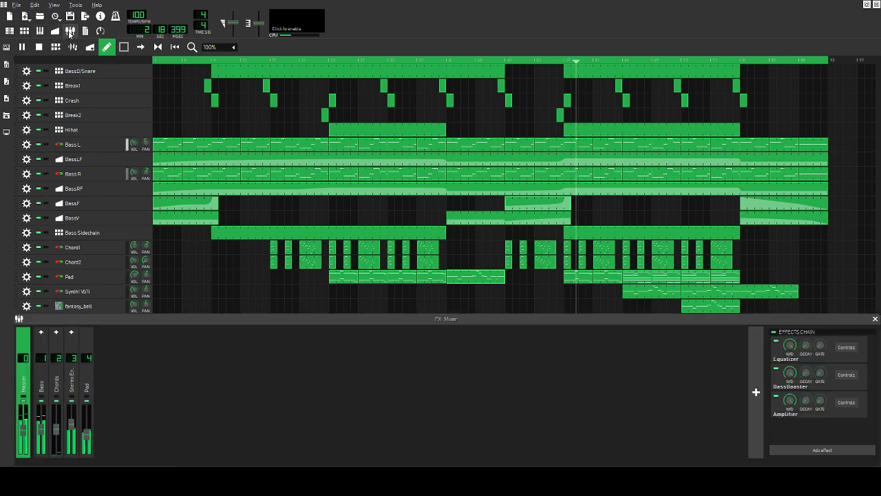
left_click(40, 390)
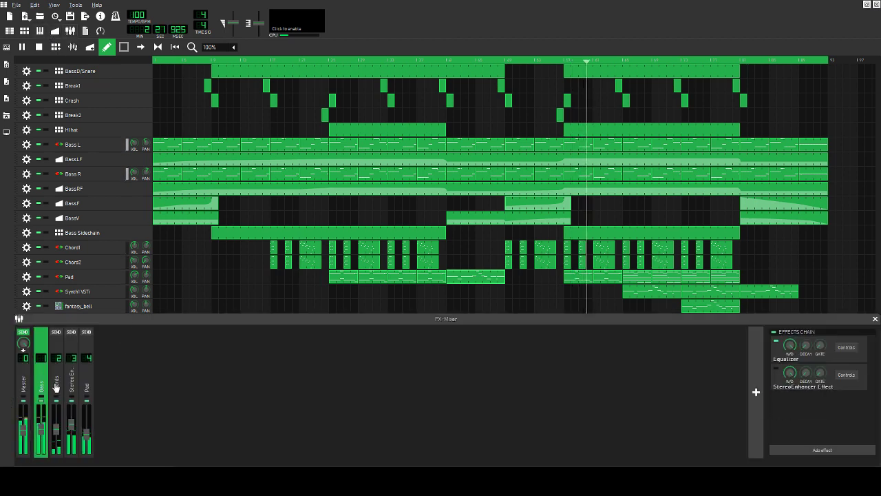
left_click(57, 388)
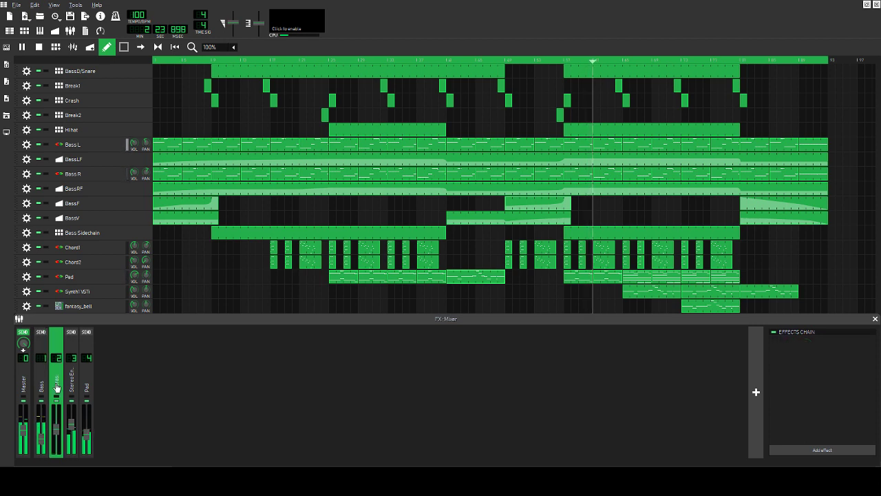
left_click(71, 384)
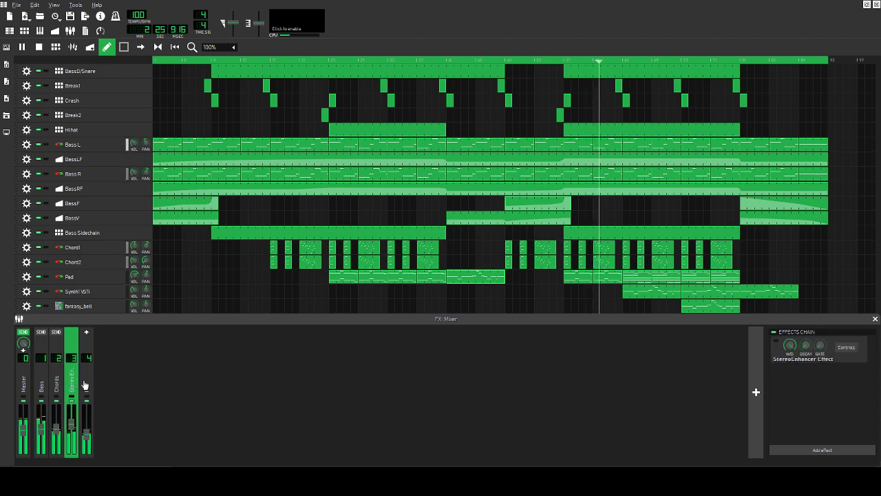
left_click(87, 385)
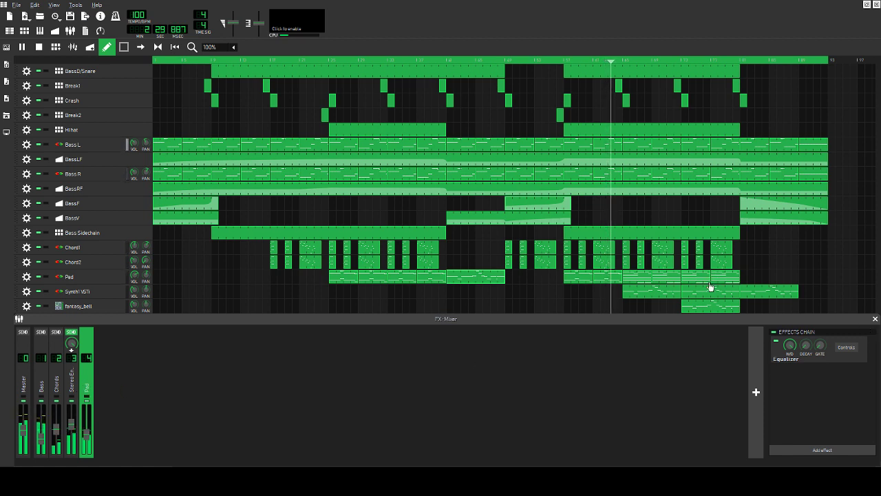
left_click(875, 319)
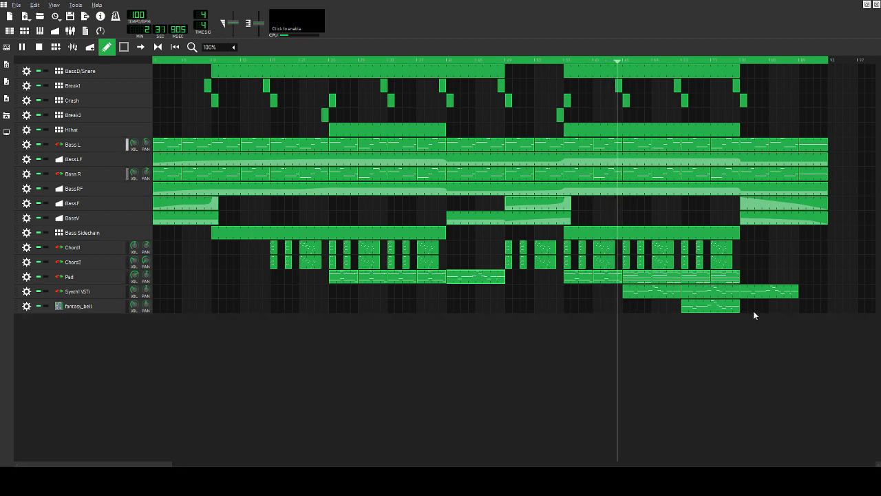
Inspect the notes of the Pad clip at bar 65 and of the first Synth1 VSTi clip
double_click(642, 281)
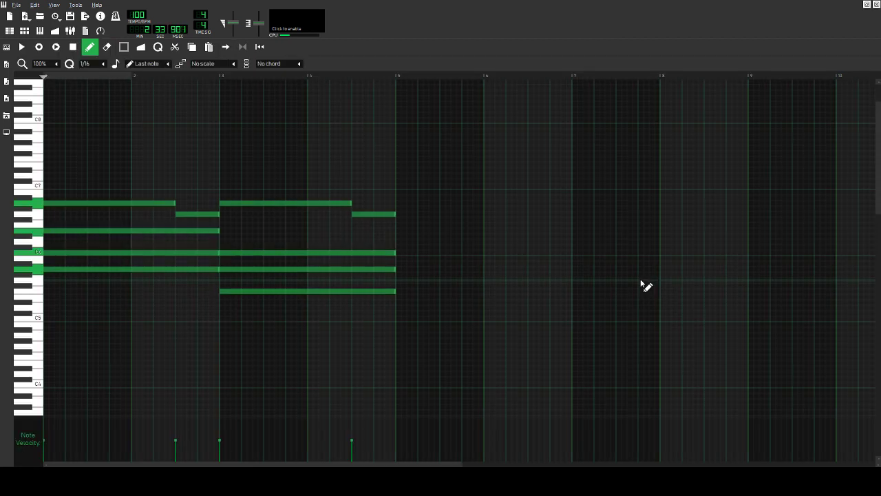
left_click(40, 32)
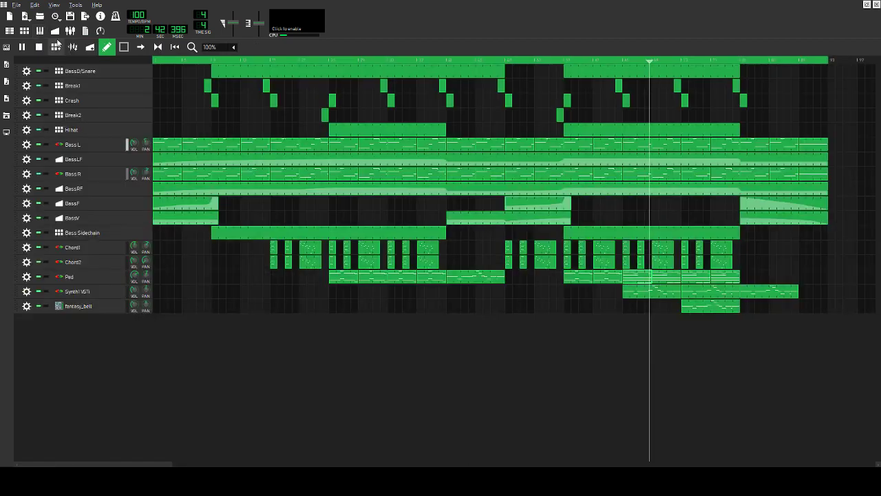
double_click(670, 297)
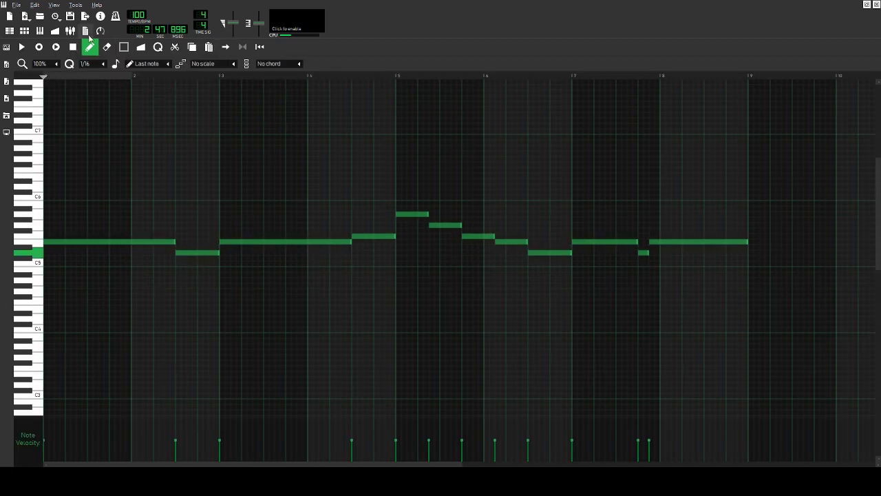
left_click(44, 30)
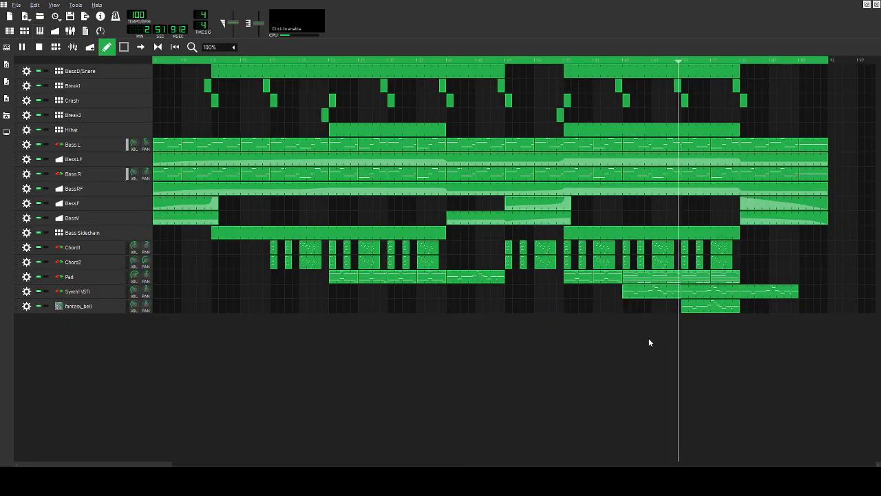
Inspect the drum hits in the Hi hat pattern and the notes of the fantasy_bell clip
double_click(698, 130)
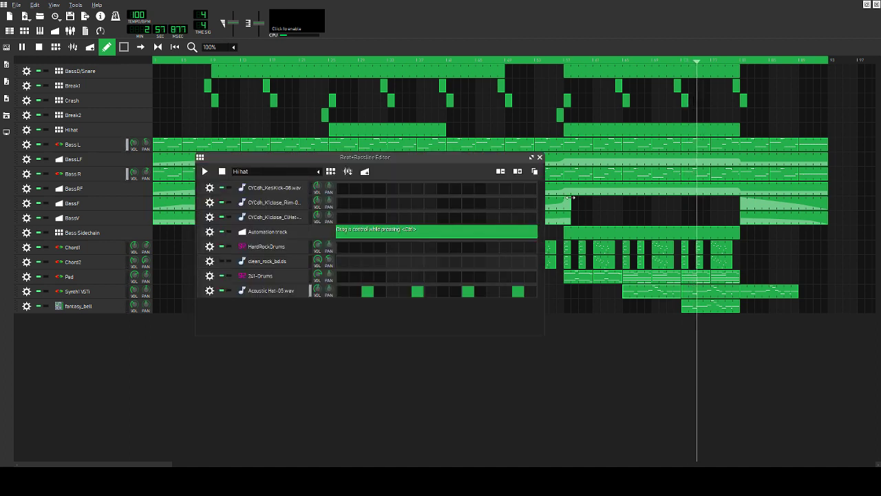
left_click(540, 157)
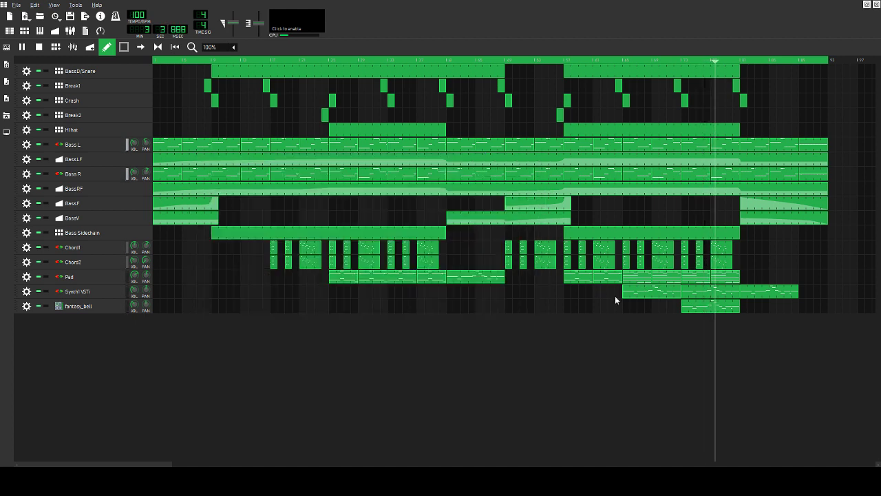
double_click(704, 306)
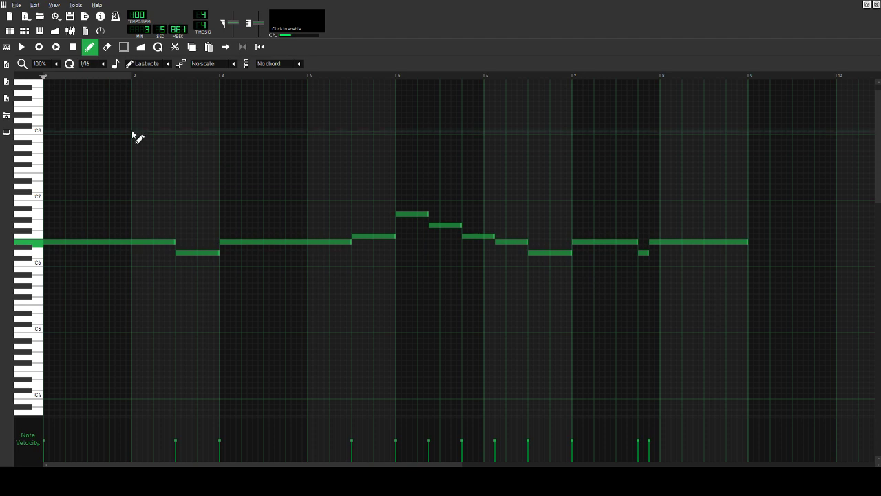
left_click(40, 31)
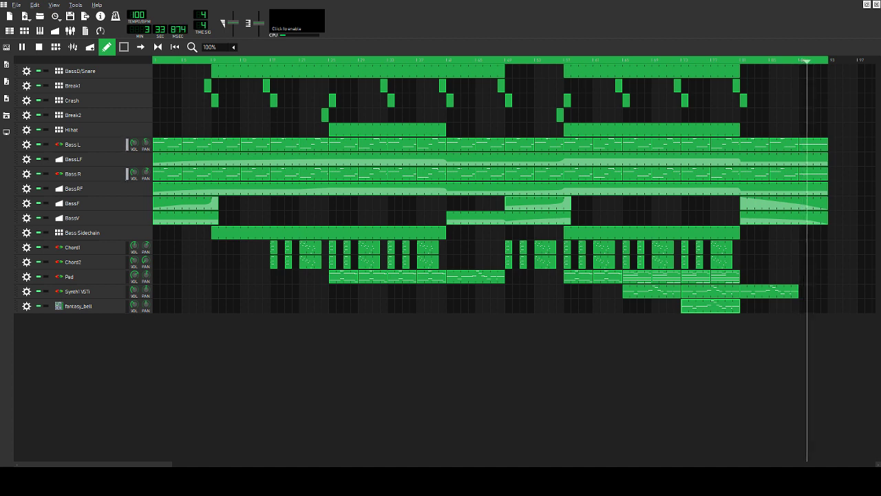
Turn off the loop points for song playback
left_click(157, 47)
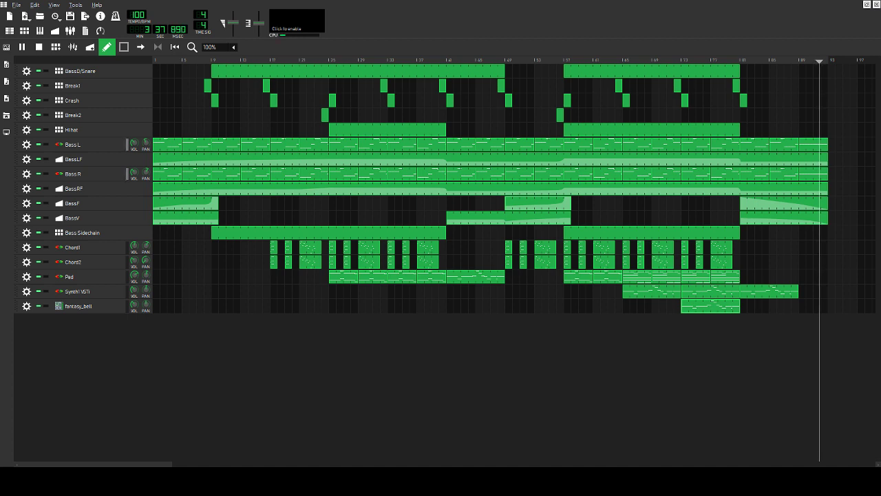